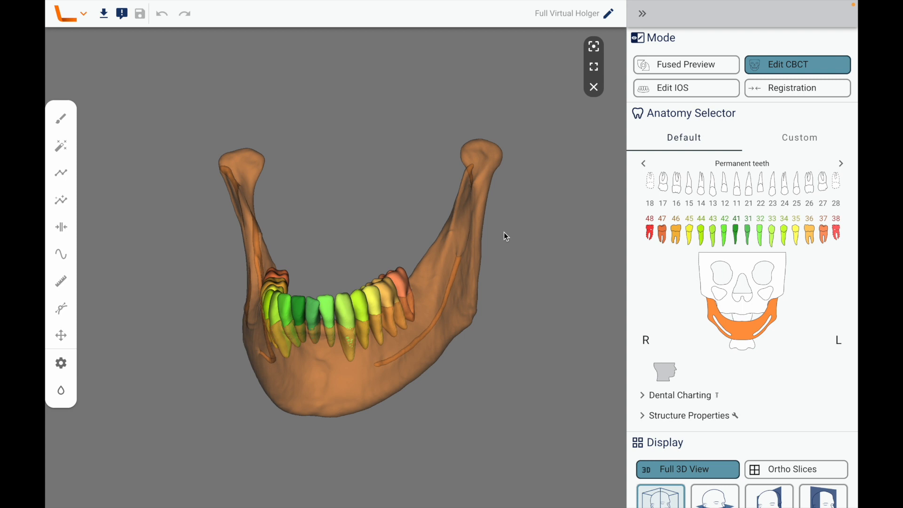
- Open the export window for the current virtual patient case
mouse_move(308, 394)
mouse_down()
mouse_move(359, 387)
mouse_move(309, 387)
mouse_up()
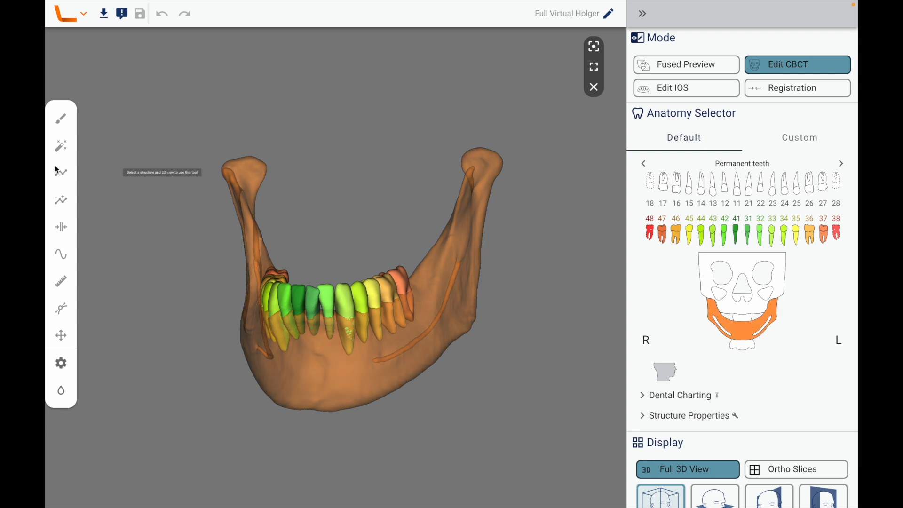
click(104, 15)
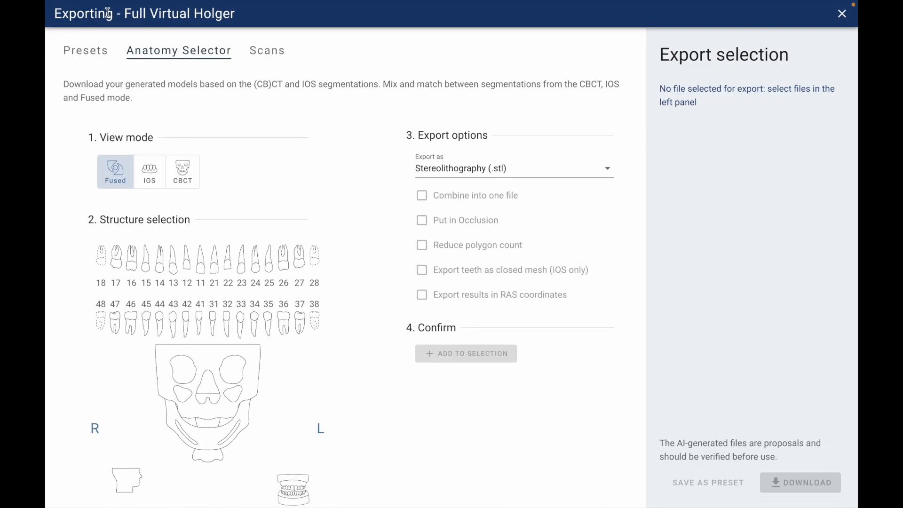
click(841, 13)
click(83, 17)
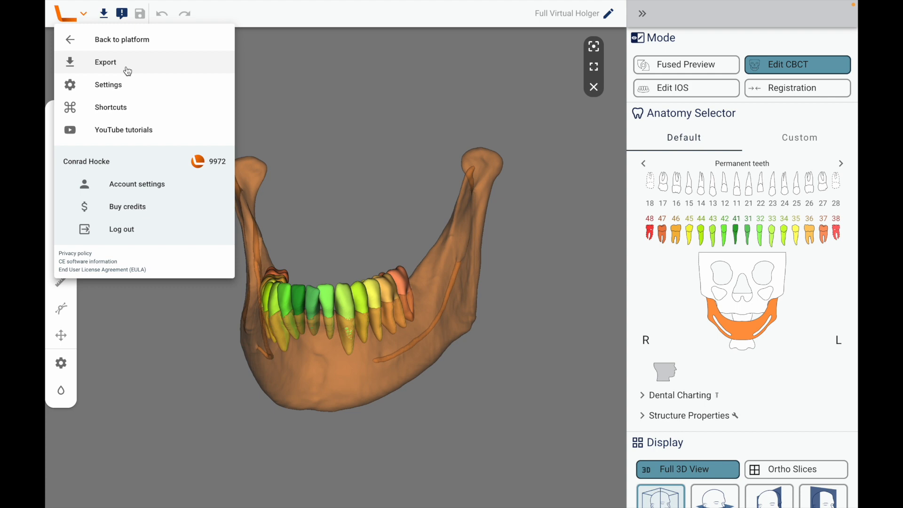
click(153, 69)
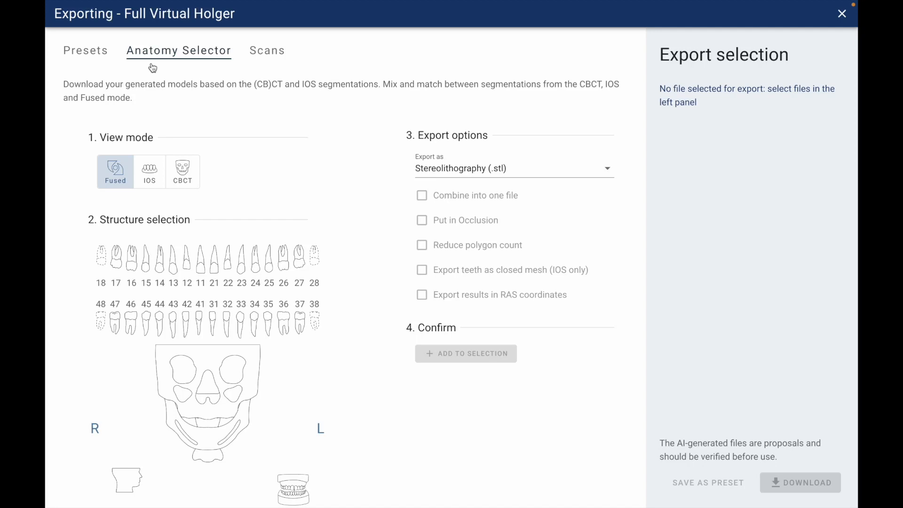
- Set the export view mode to CBCT and select all lower permanent teeth plus the mandible
click(183, 172)
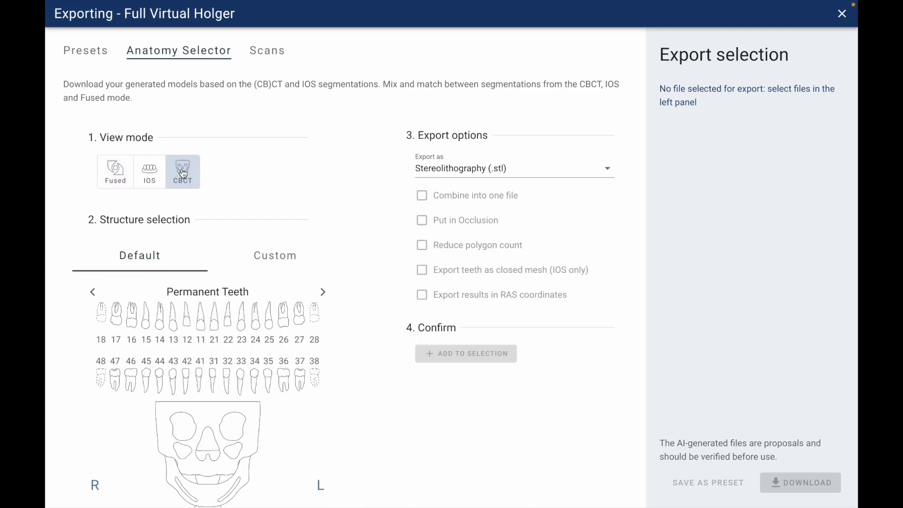
scroll(97, 301, down, 2)
click(87, 293)
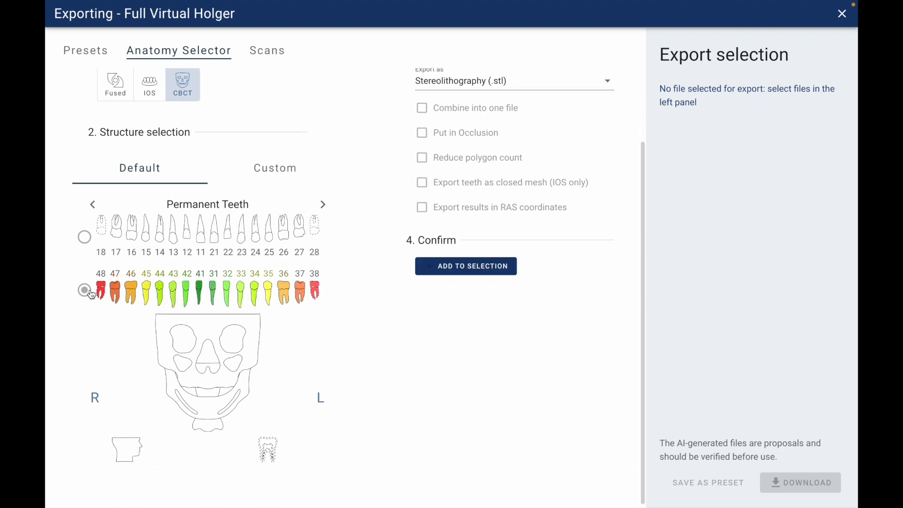
click(213, 412)
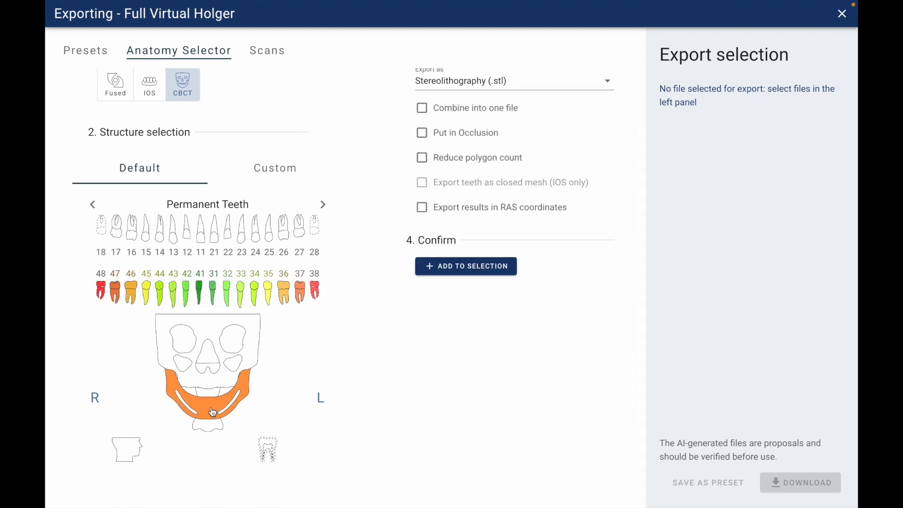
scroll(381, 371, up, 1)
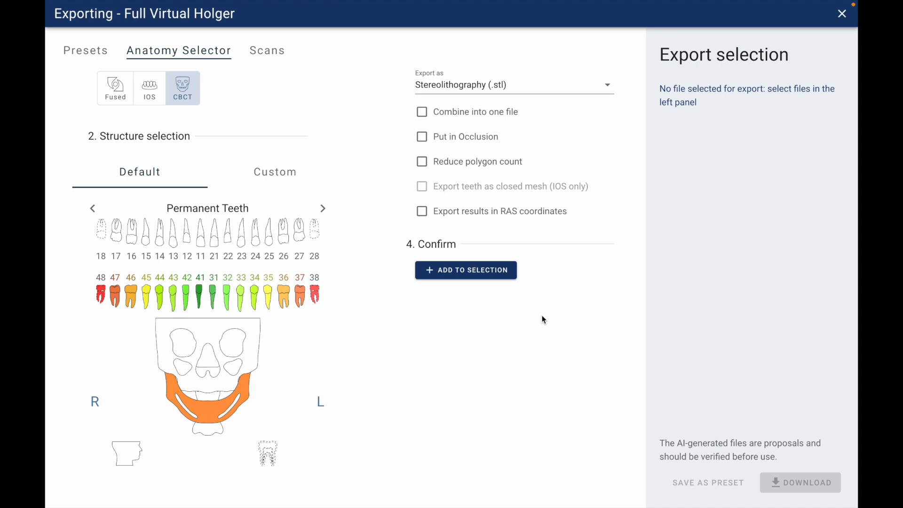
- Combine the selected lower teeth and mandible into one STL file and add it to the export selection
click(489, 275)
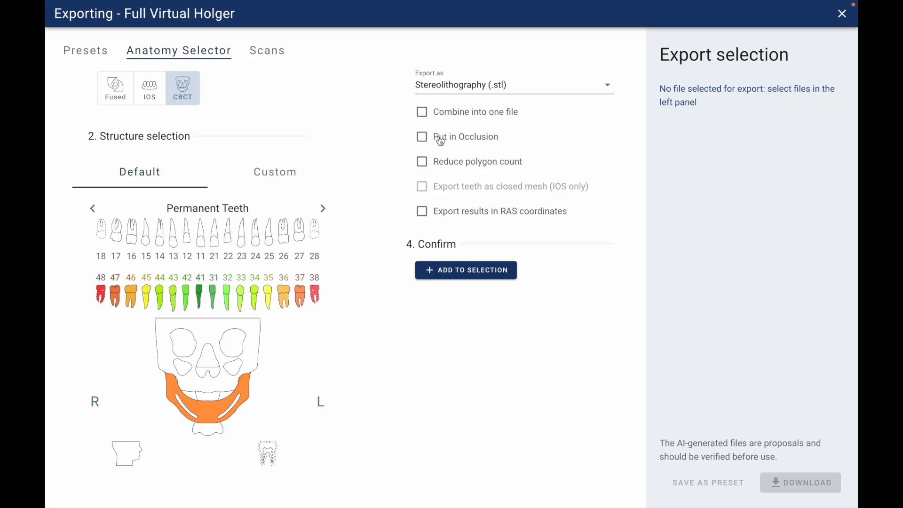
click(423, 118)
click(474, 275)
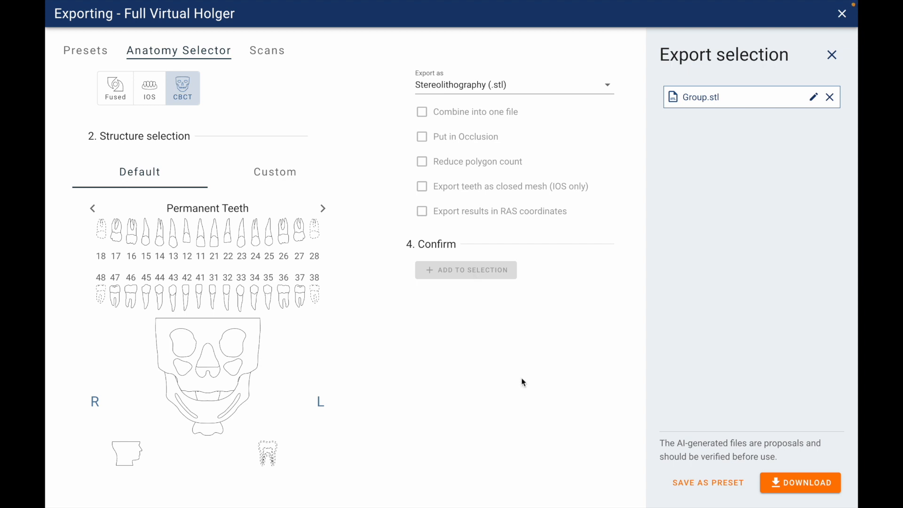
- Examine the available export file formats and select the full row of lower permanent teeth
click(572, 90)
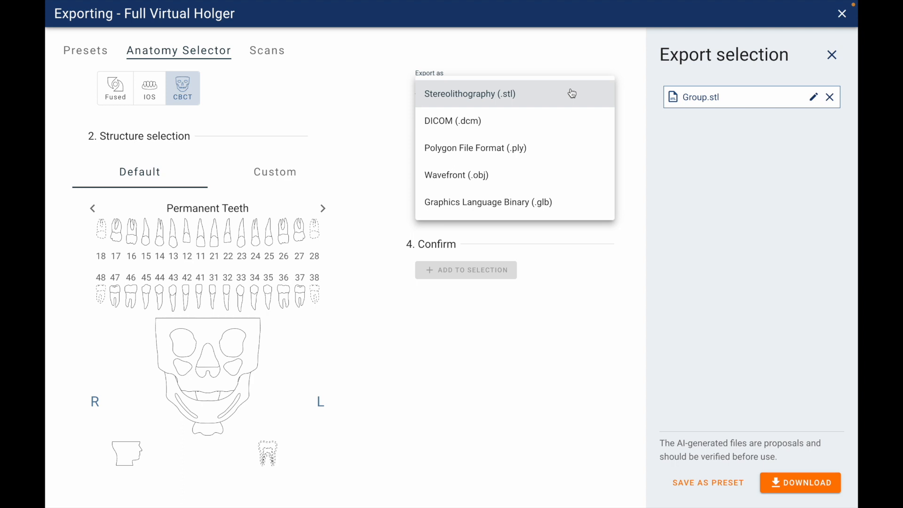
click(570, 71)
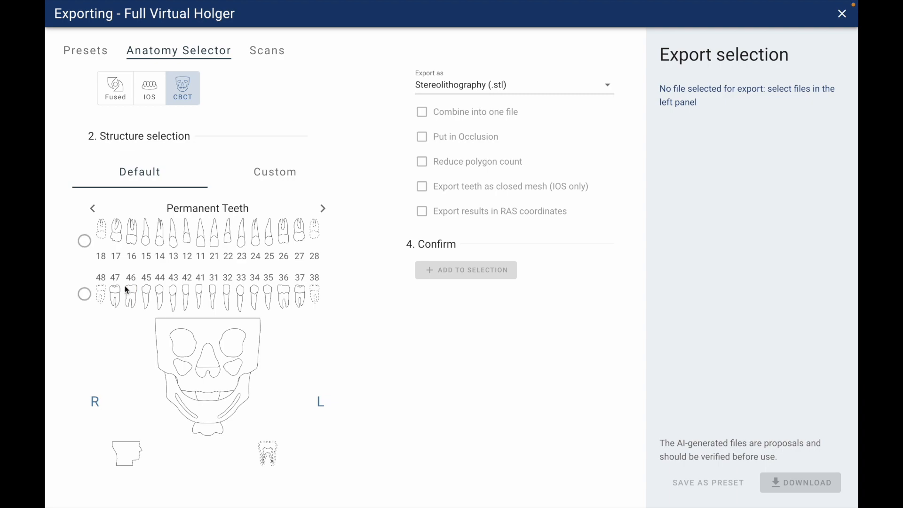
click(84, 294)
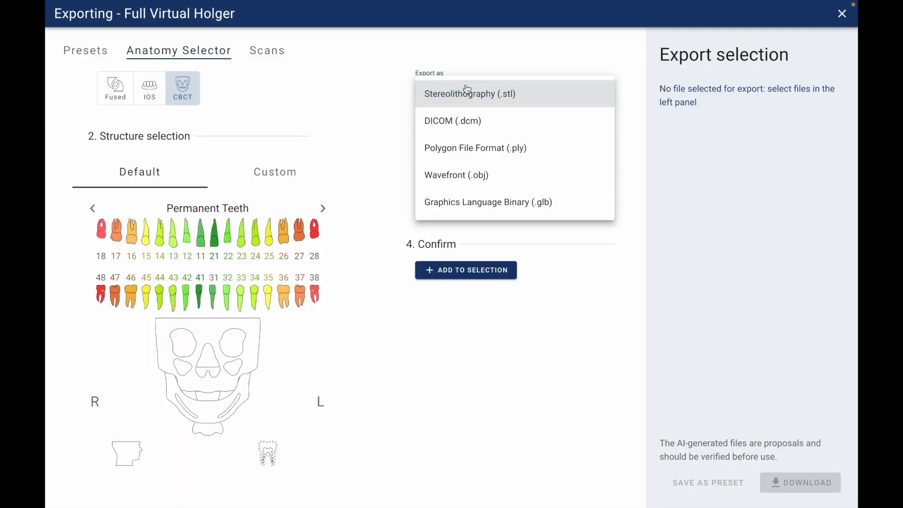
click(388, 104)
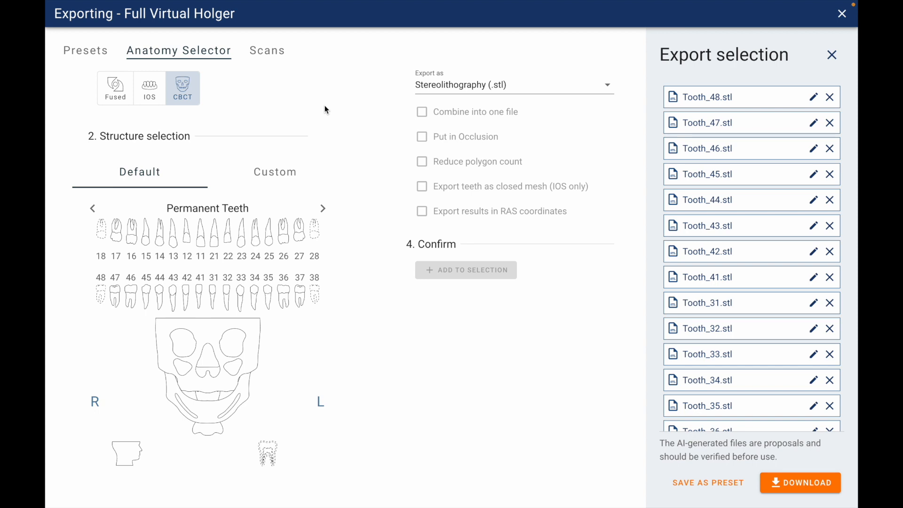
- Review the available presets and save the separate lower teeth and mandible STL files as a custom preset
click(101, 52)
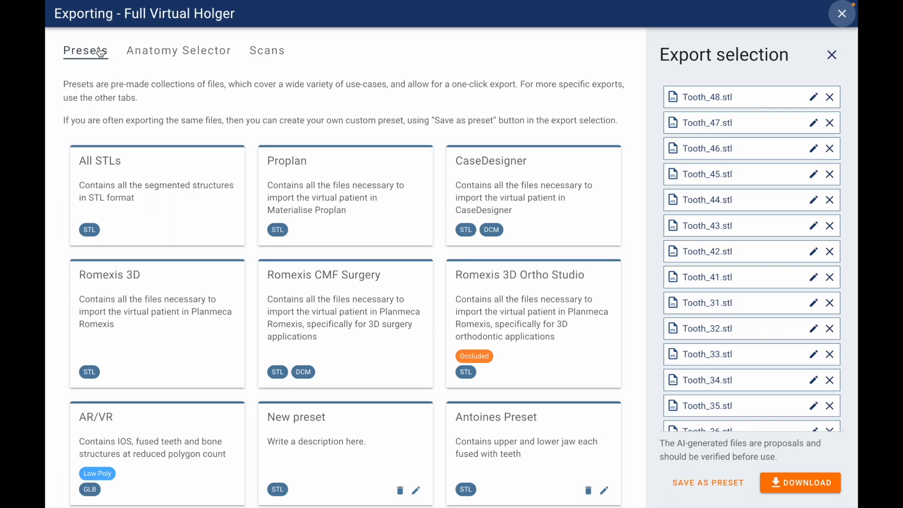
scroll(209, 230, down, 2)
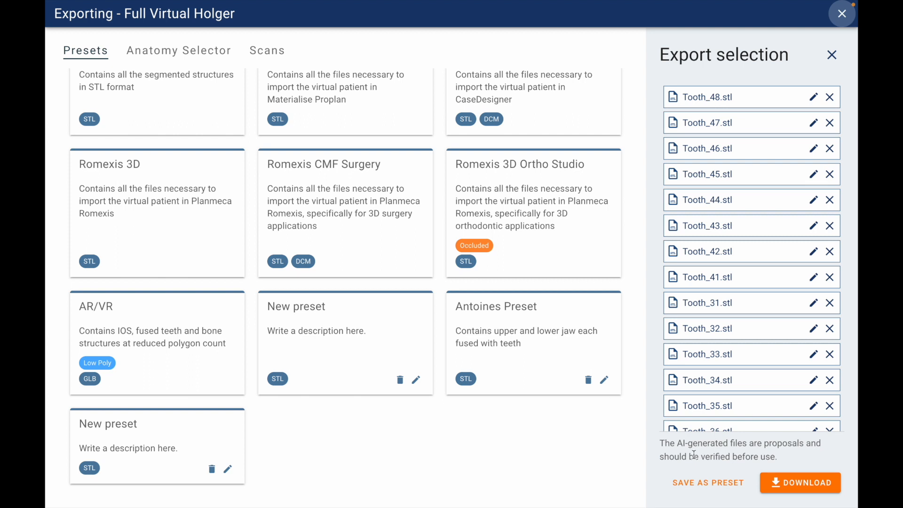
scroll(718, 312, down, 3)
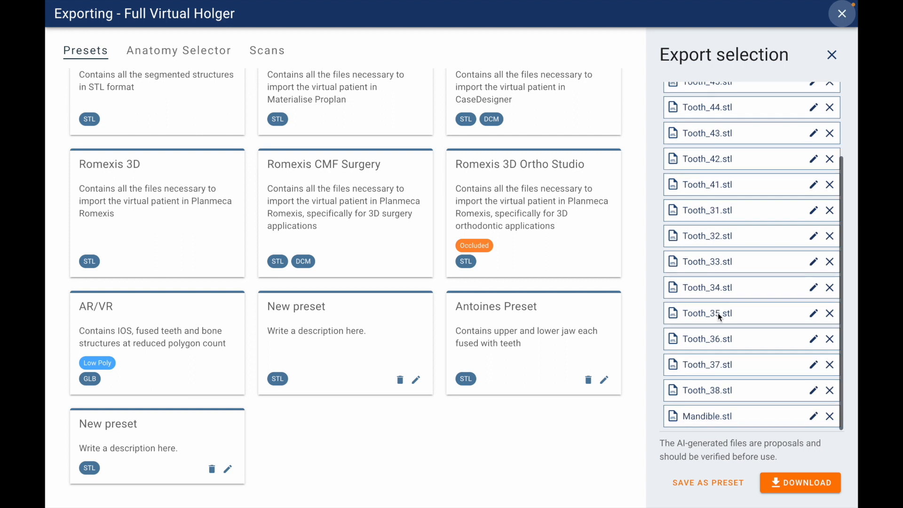
scroll(718, 312, up, 3)
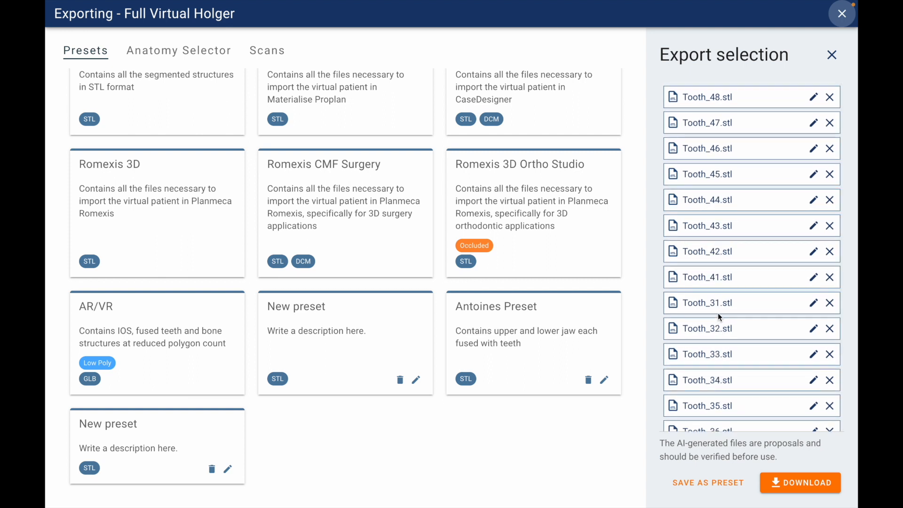
click(713, 488)
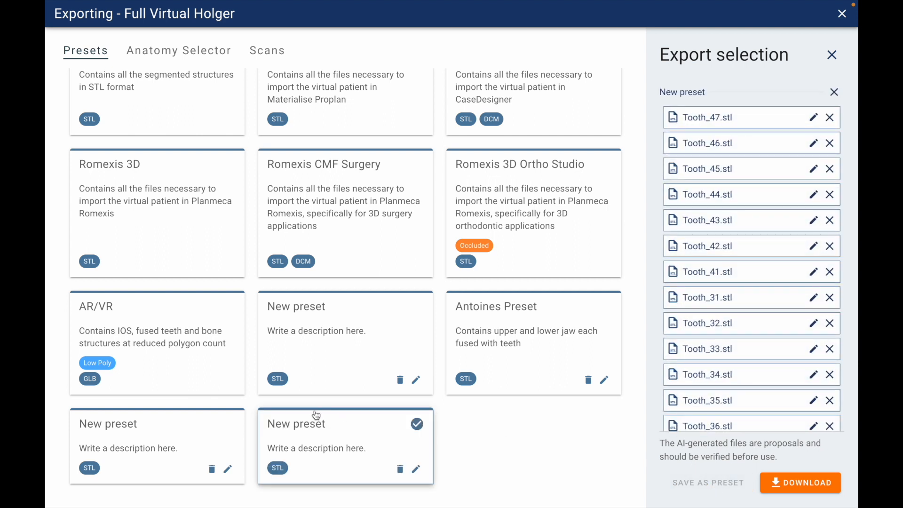
- Deselect the newly saved preset and rename it Preset1
click(304, 425)
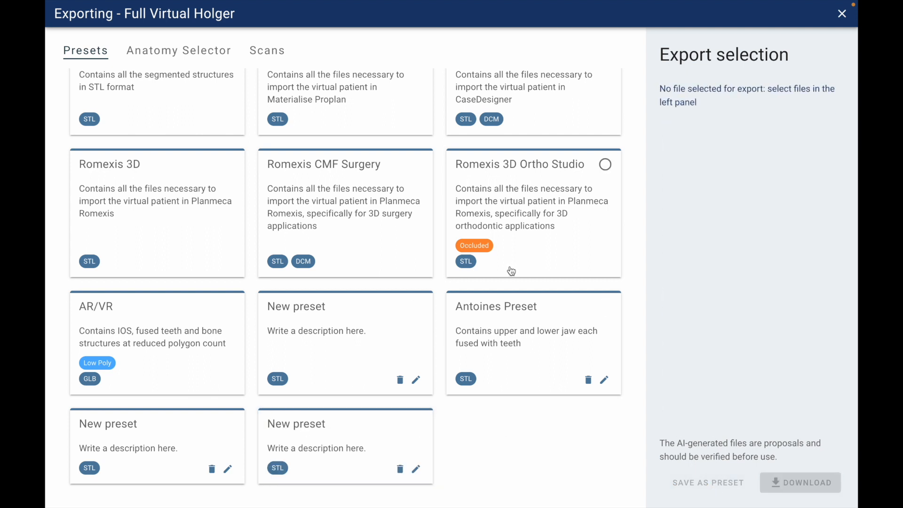
click(415, 469)
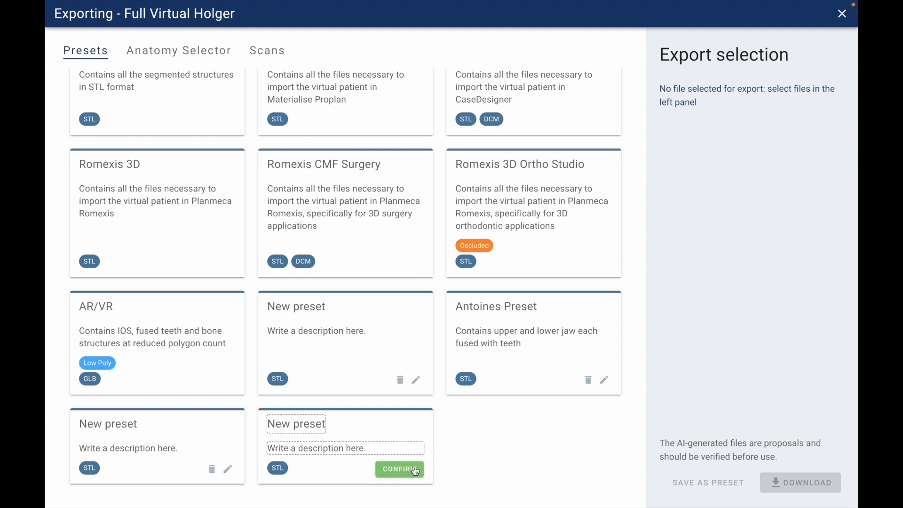
double_click(311, 425)
click(292, 425)
triple_click(293, 424)
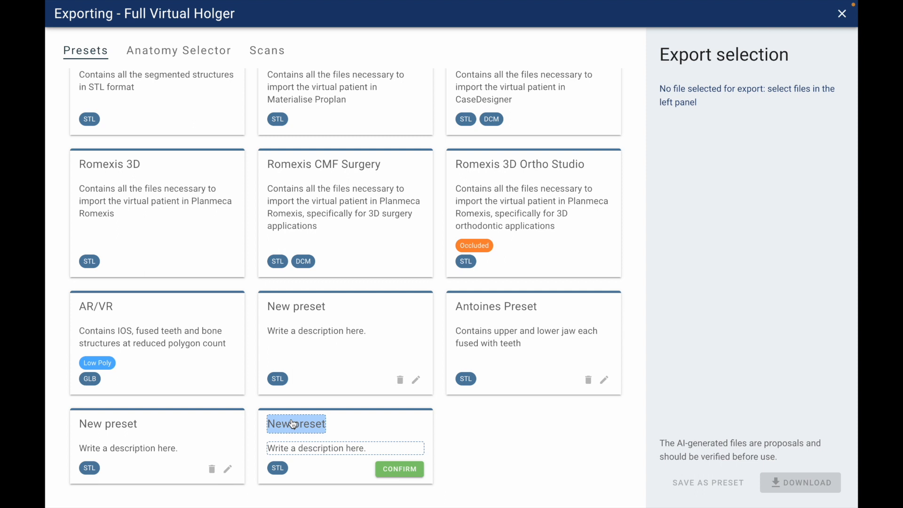
text(Prese)
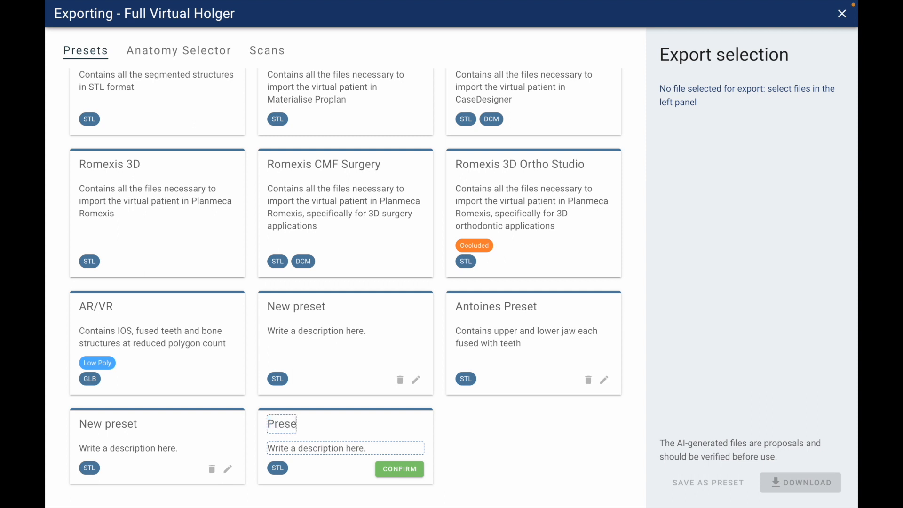
text(t1)
- Set the description of Preset1 to "For regular export" and select the preset
click(312, 450)
key(BackSpace)
text(For regi)
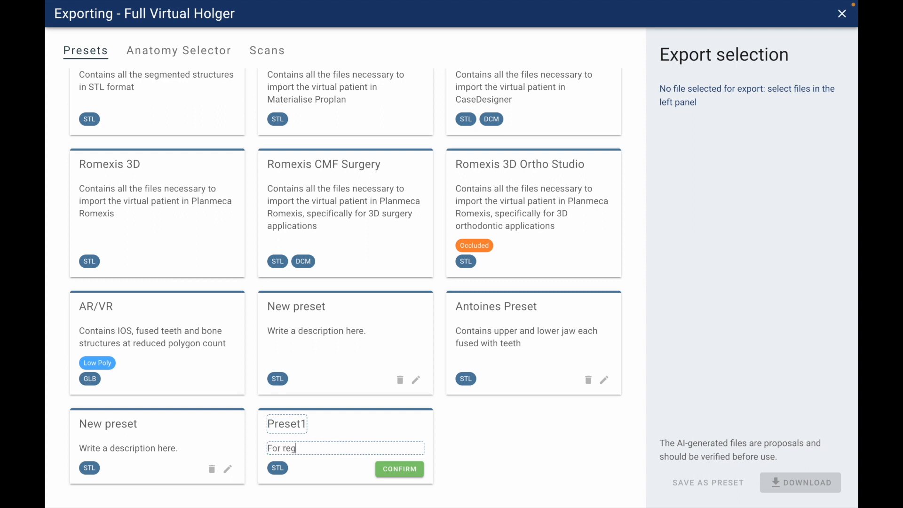
text(ular export)
click(407, 470)
click(417, 425)
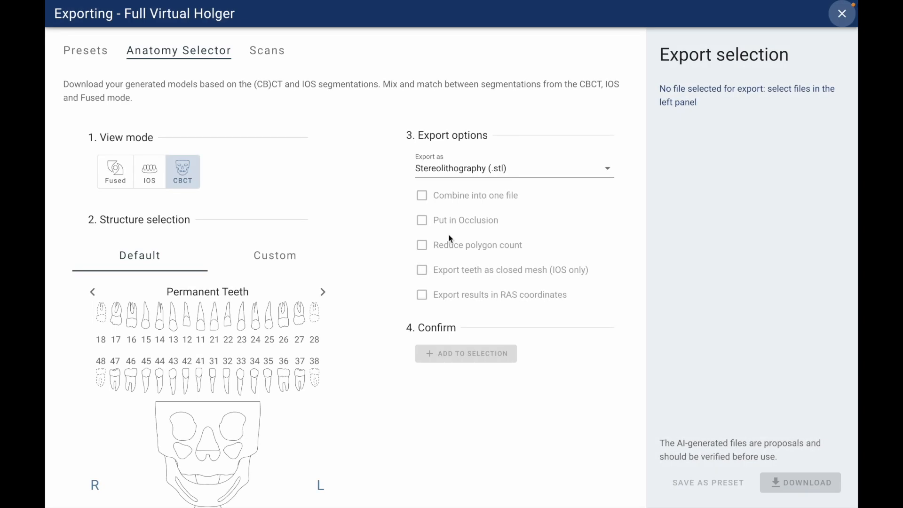
- Add the uploaded Upper Impression scan to the export selection and keep its file name as Upper_Impression
click(278, 55)
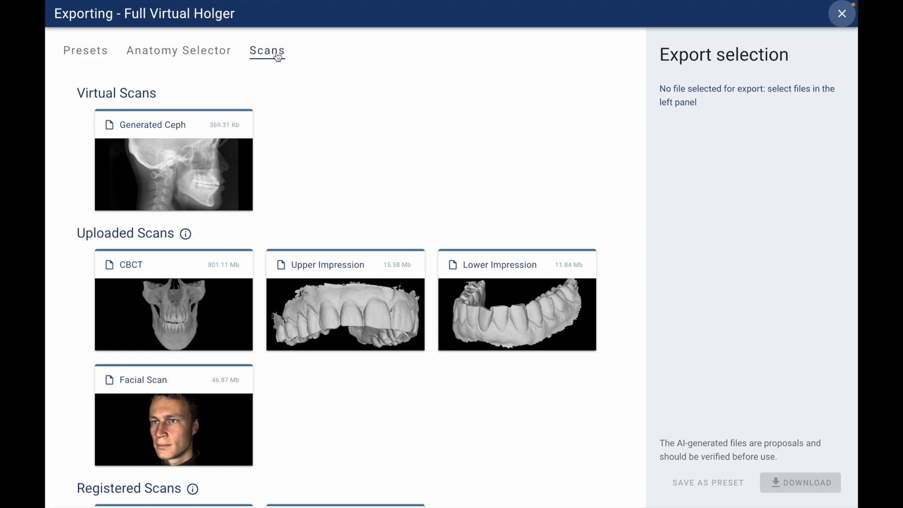
click(408, 265)
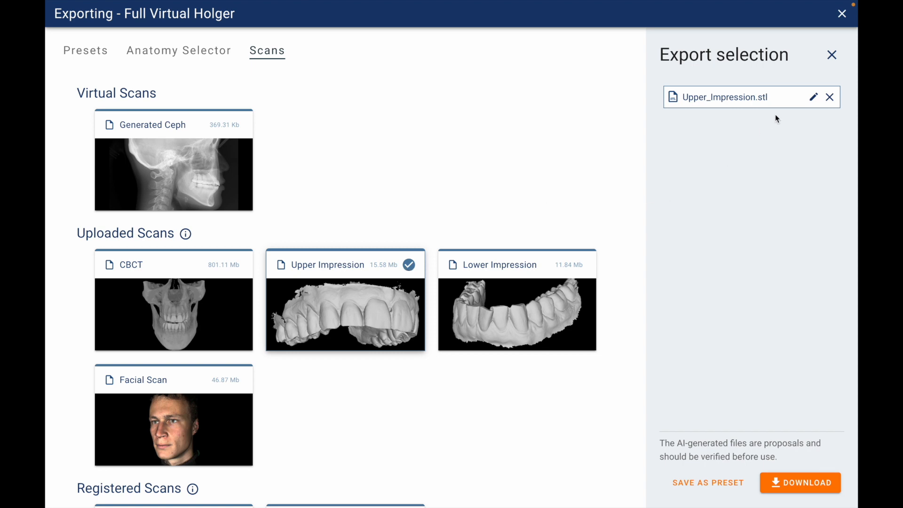
click(817, 96)
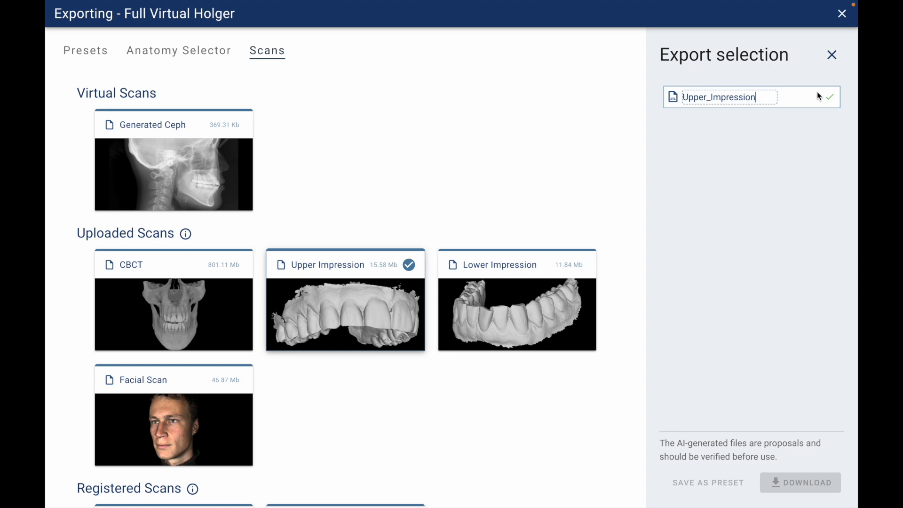
click(830, 97)
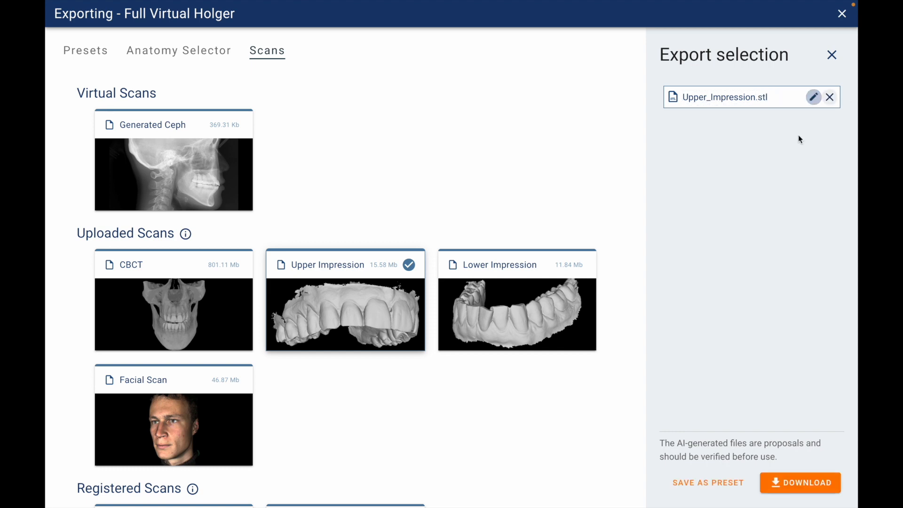